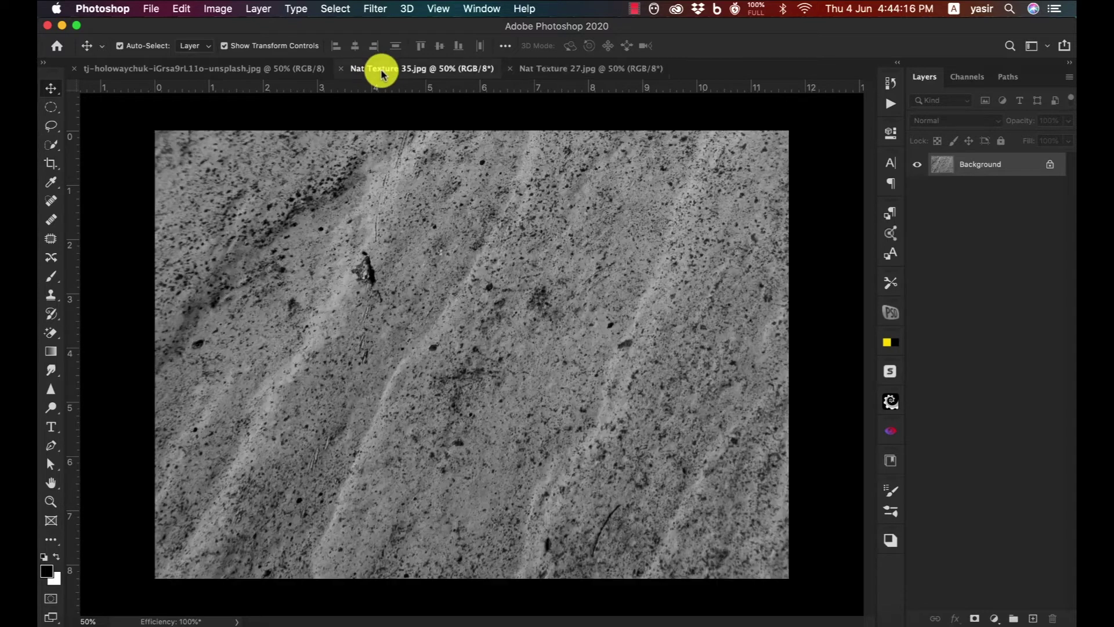
# Step: Copy the Nat Texture 35 image into the flower photo document as a new layer
pyautogui.click(244, 68)
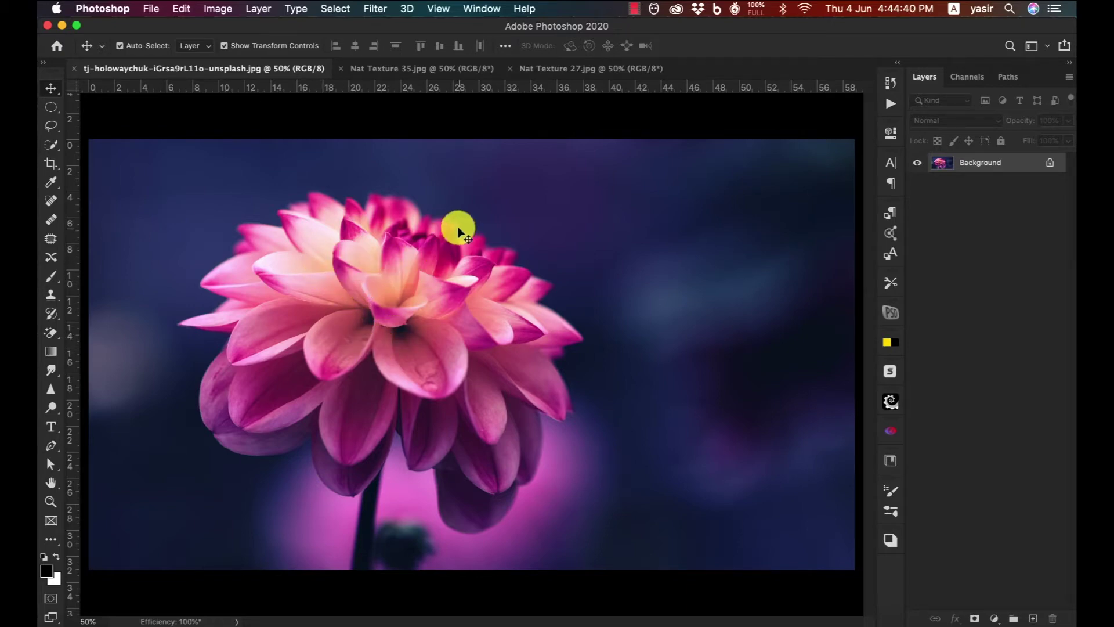
pyautogui.click(463, 73)
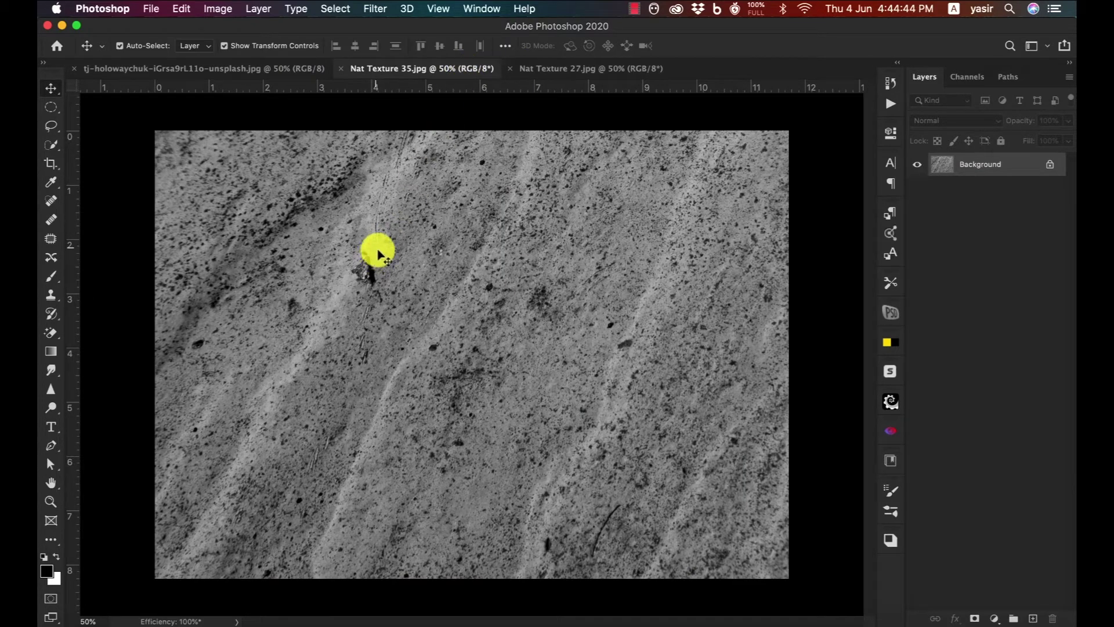
pyautogui.moveTo(325, 269); pyautogui.dragTo(422, 338)
# Step: Scale the sand texture layer to about 122.5% and position it so it covers the whole flower photo
pyautogui.click(52, 509)
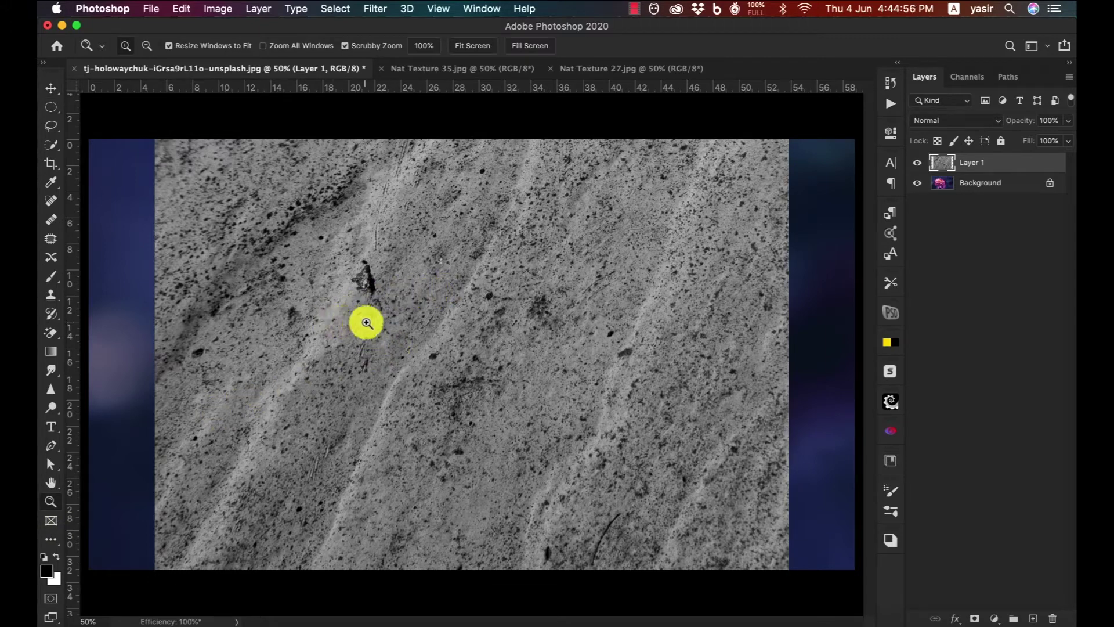
pyautogui.keyDown('alt'); pyautogui.click(375, 328); pyautogui.keyUp('alt')
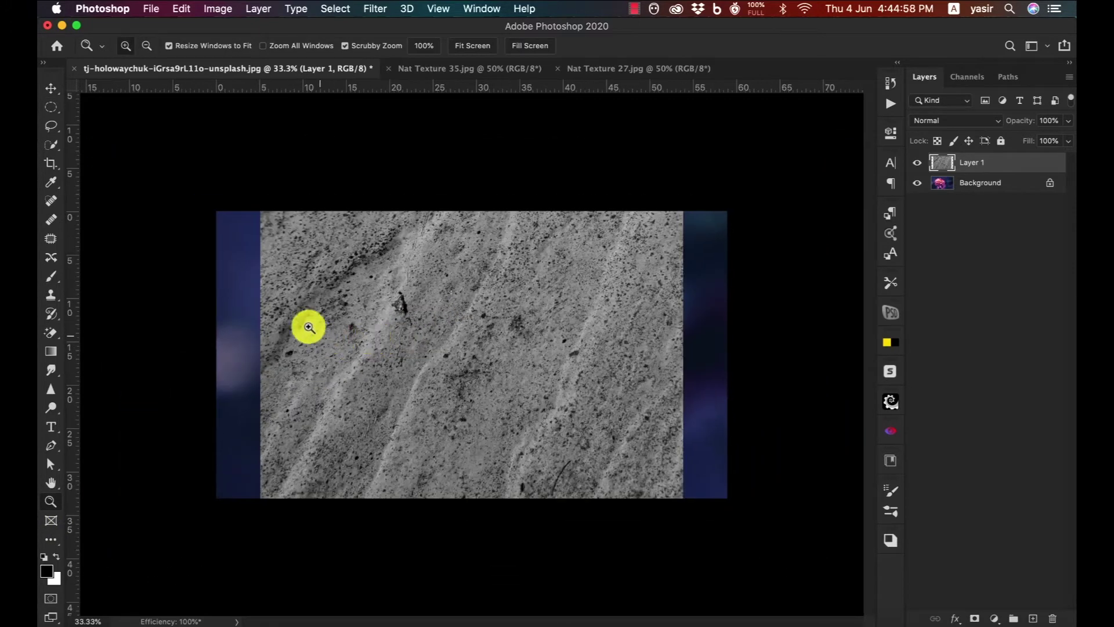
pyautogui.click(50, 88)
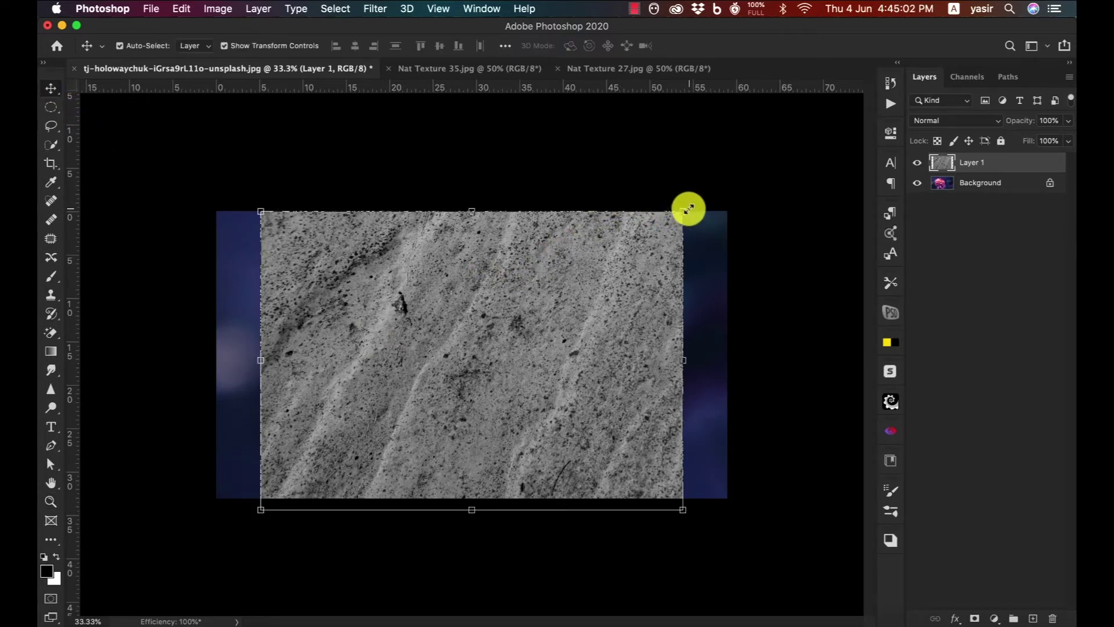
pyautogui.moveTo(682, 212); pyautogui.dragTo(769, 162)
pyautogui.moveTo(673, 231); pyautogui.dragTo(618, 262)
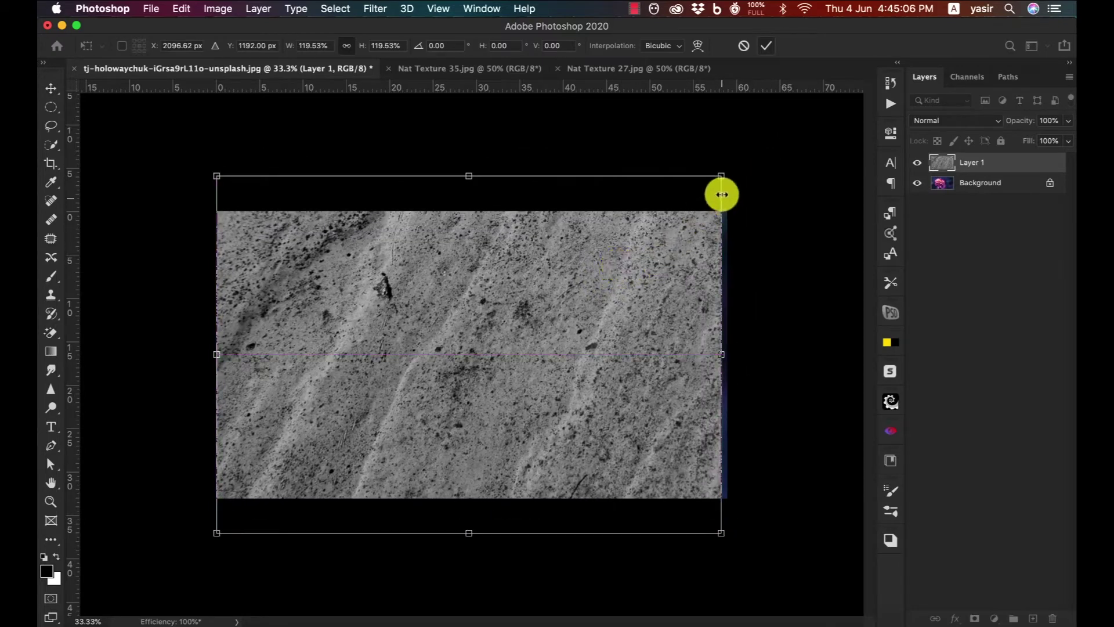
pyautogui.moveTo(719, 178); pyautogui.dragTo(734, 171)
pyautogui.moveTo(662, 238); pyautogui.dragTo(641, 264)
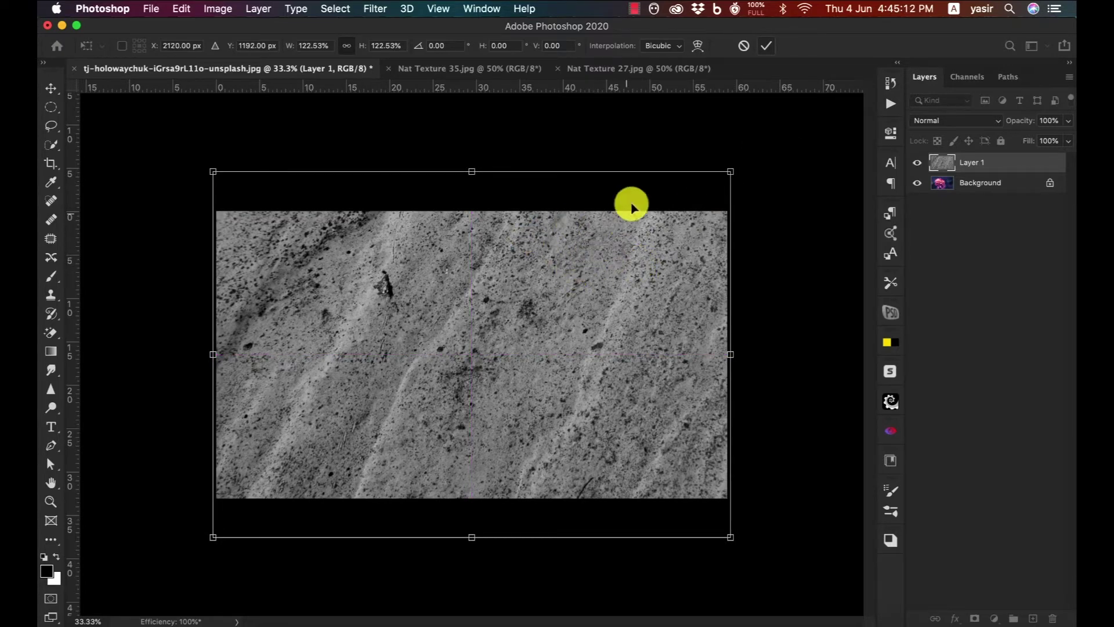
pyautogui.click(769, 46)
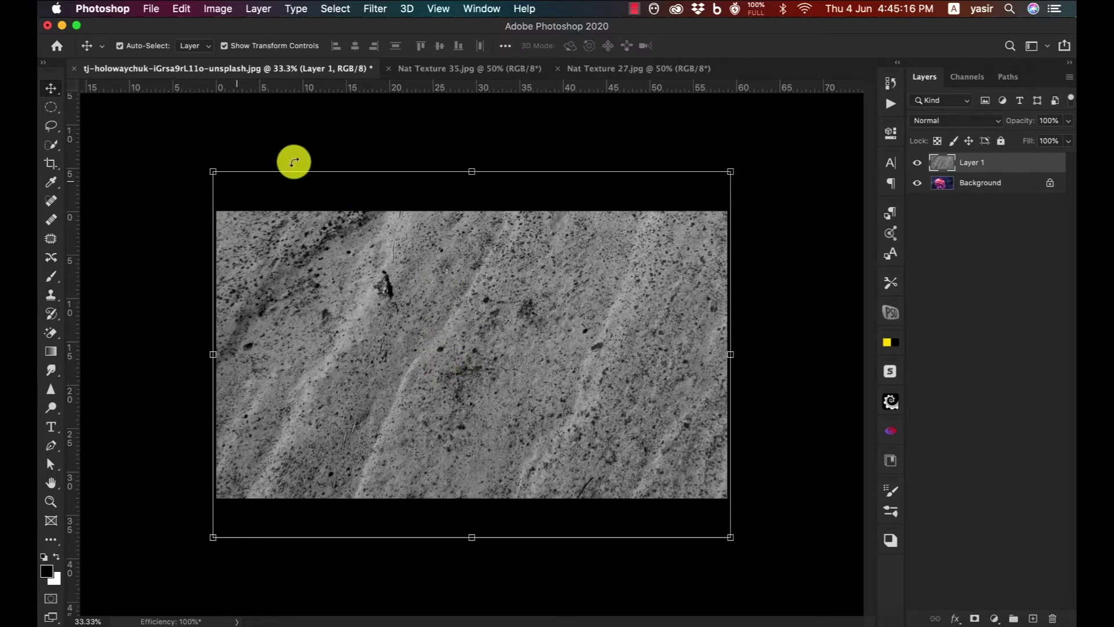
# Step: Set the sand texture layer's blend mode to Overlay and its opacity to 70%
pyautogui.click(769, 244)
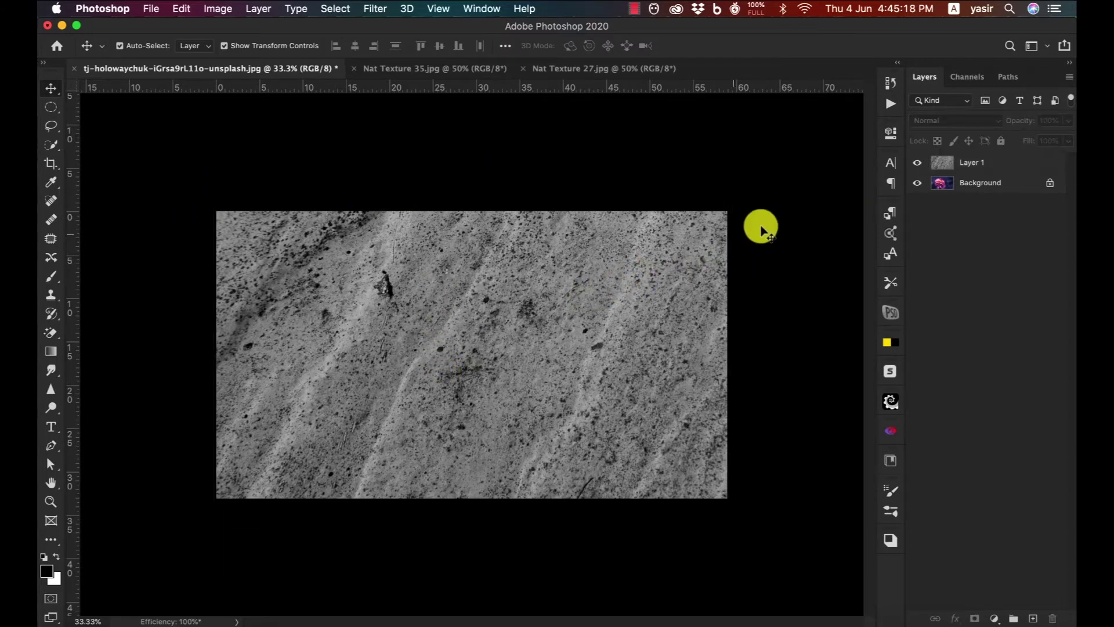
pyautogui.click(970, 164)
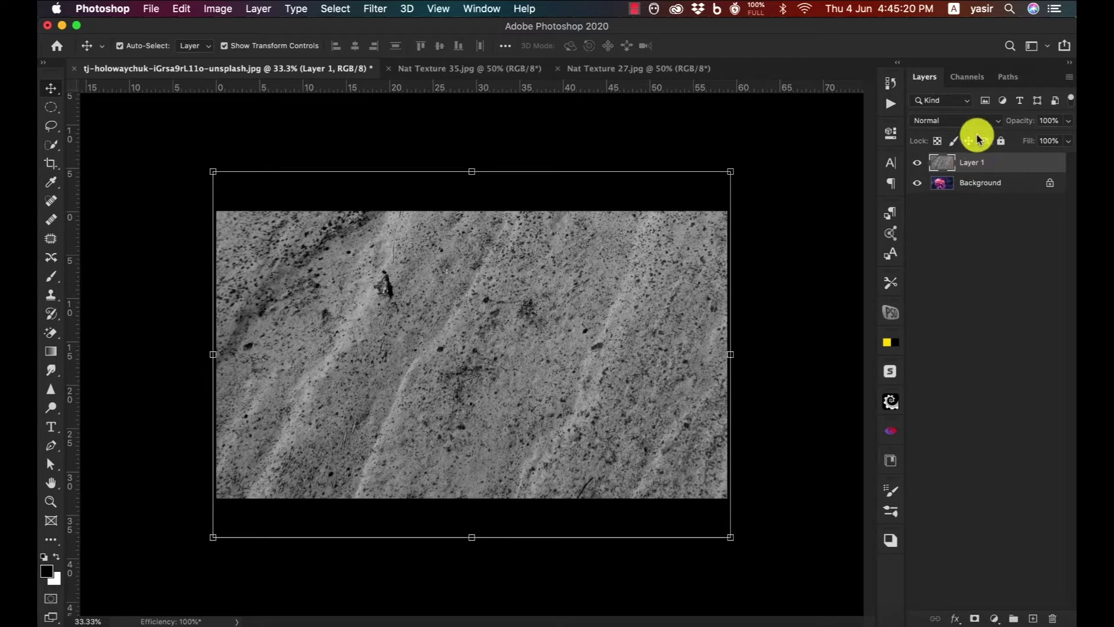
pyautogui.click(999, 126)
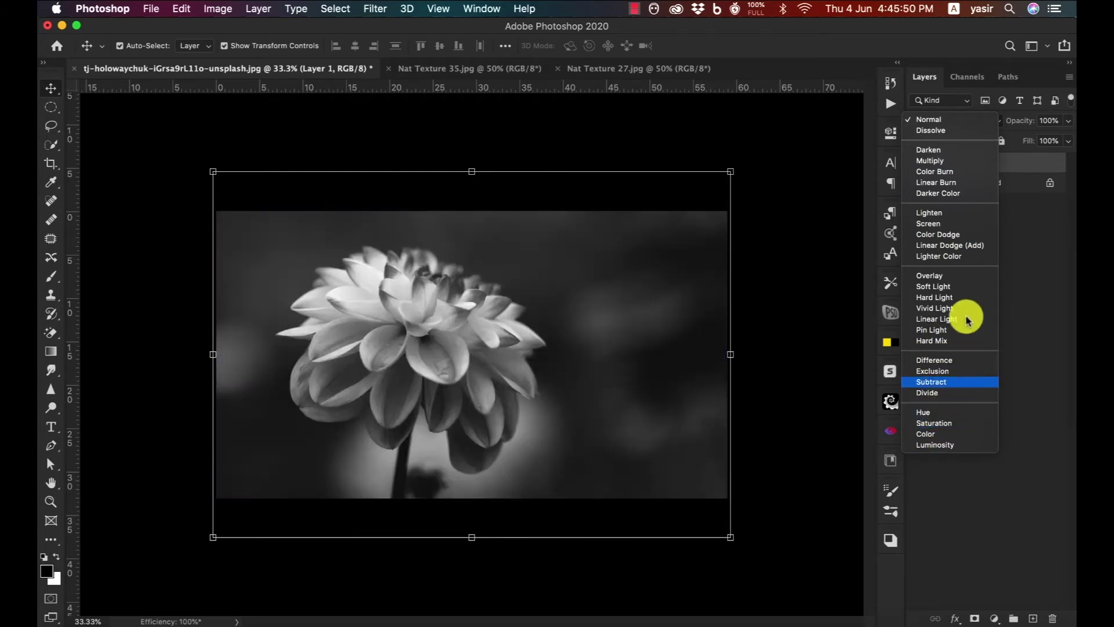
pyautogui.click(942, 279)
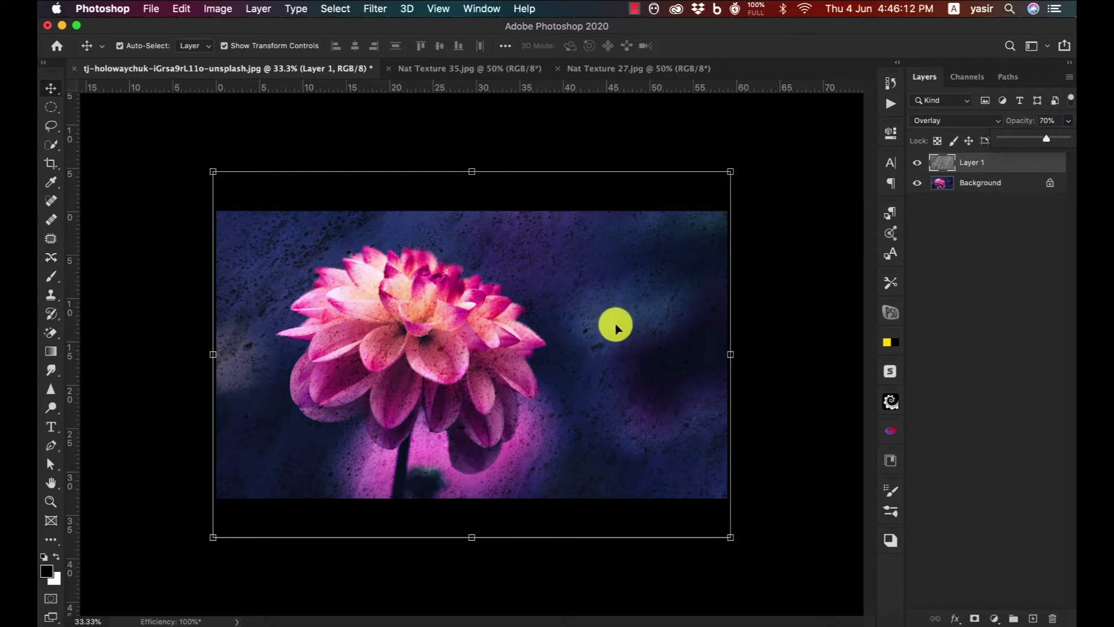
pyautogui.click(788, 249)
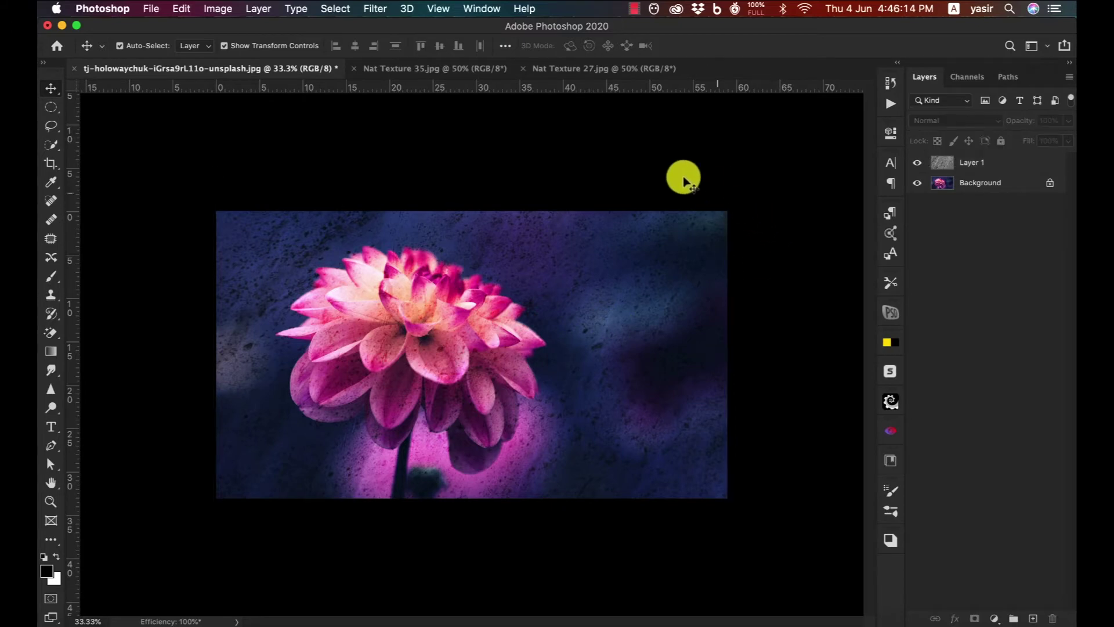
# Step: Copy the Nat Texture 27 wood image into the flower photo document as a new layer above the sand texture
pyautogui.click(565, 69)
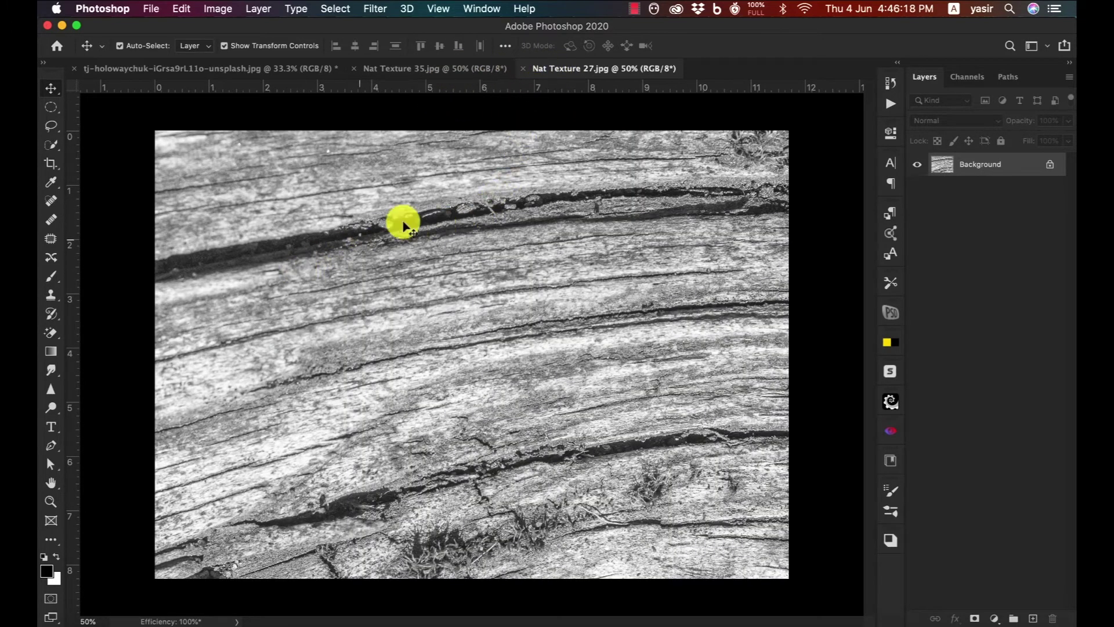
pyautogui.moveTo(428, 295); pyautogui.dragTo(499, 346)
pyautogui.moveTo(503, 281); pyautogui.dragTo(506, 328)
# Step: Scale the wood texture layer to about 123% and position it so it covers the whole canvas
pyautogui.moveTo(674, 211); pyautogui.dragTo(754, 162)
pyautogui.moveTo(630, 258); pyautogui.dragTo(605, 271)
pyautogui.moveTo(712, 171); pyautogui.dragTo(736, 156)
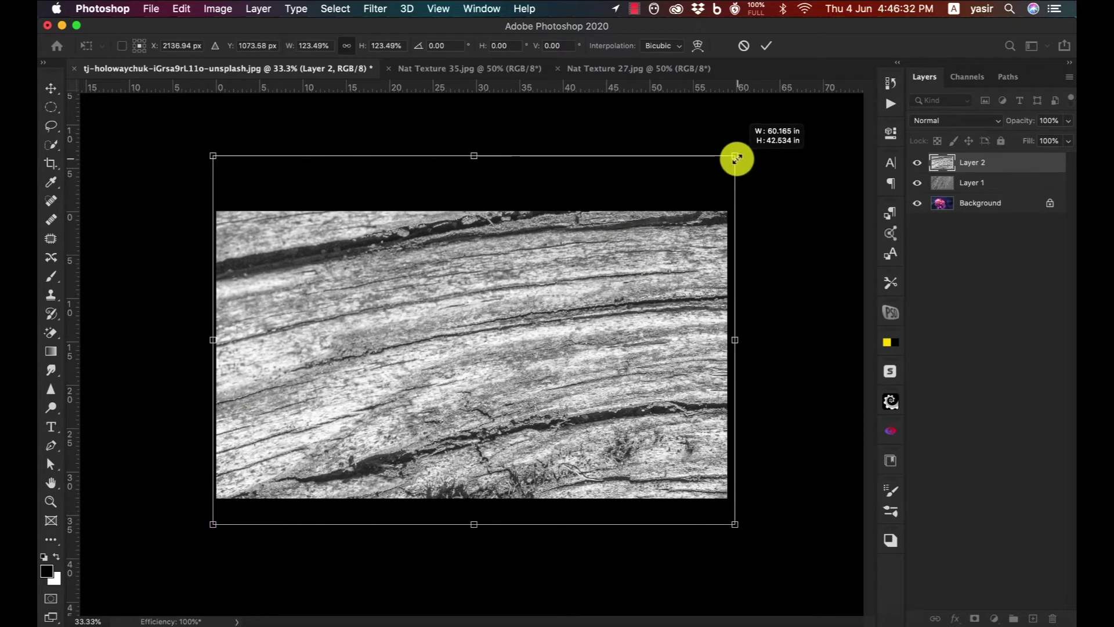
pyautogui.moveTo(598, 248); pyautogui.dragTo(596, 265)
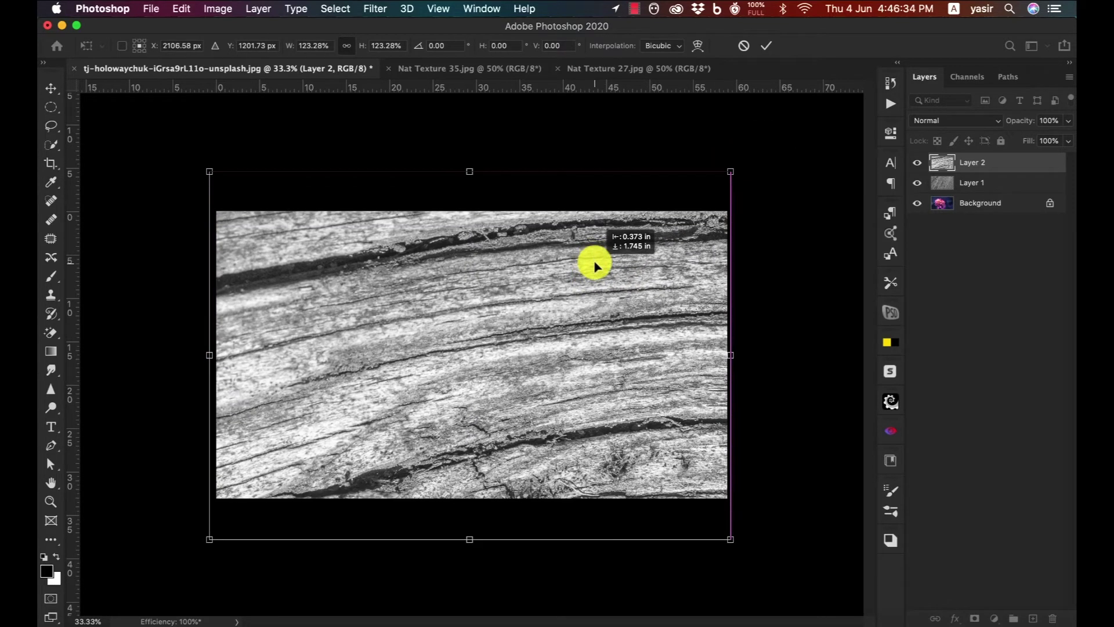
pyautogui.click(766, 45)
# Step: Set the wood texture layer's blend mode to Overlay and its opacity to 60%
pyautogui.click(996, 123)
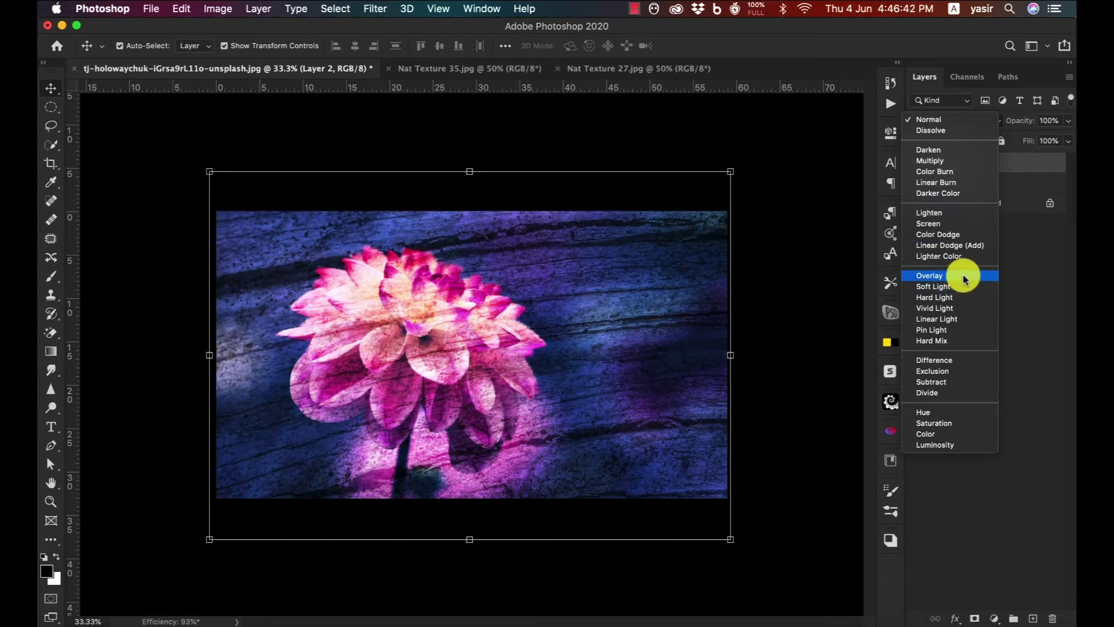
pyautogui.click(966, 277)
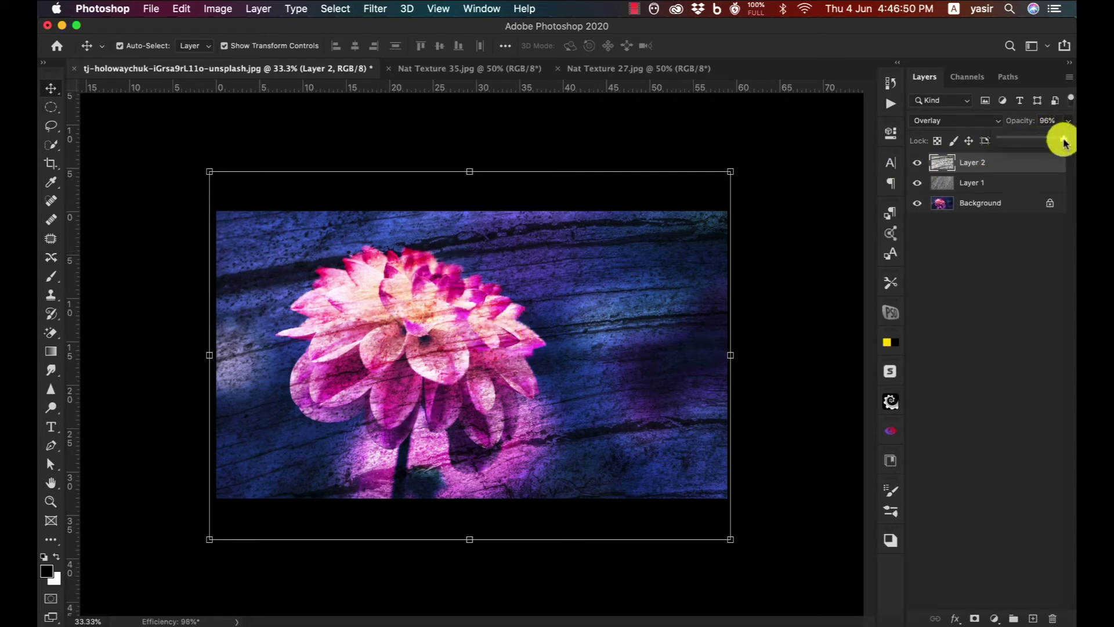
pyautogui.moveTo(1043, 142); pyautogui.dragTo(1037, 141)
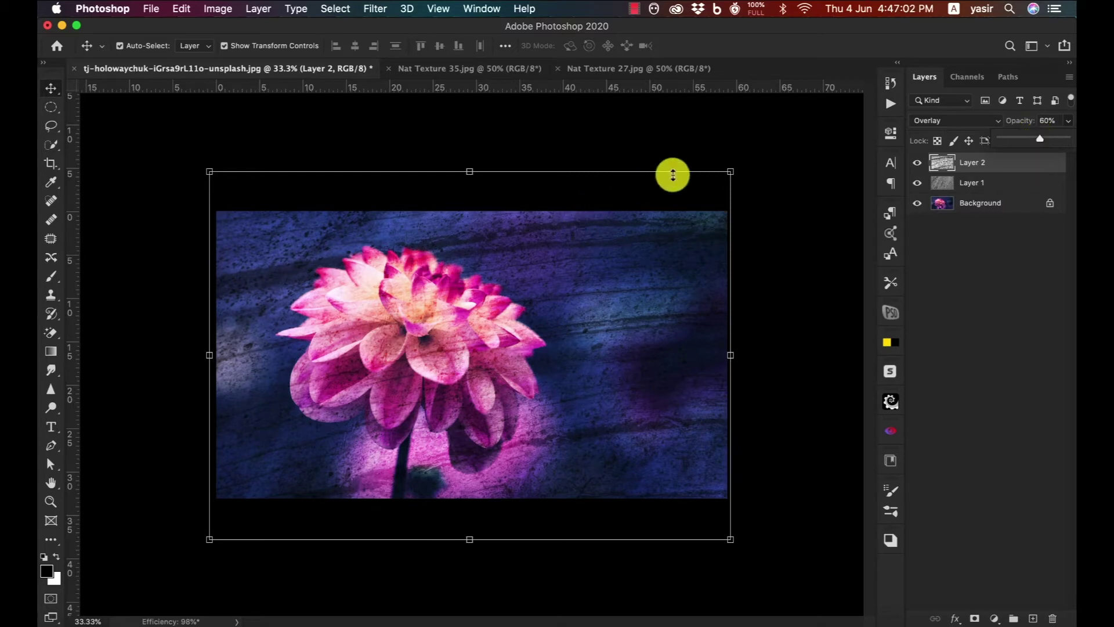
pyautogui.click(764, 219)
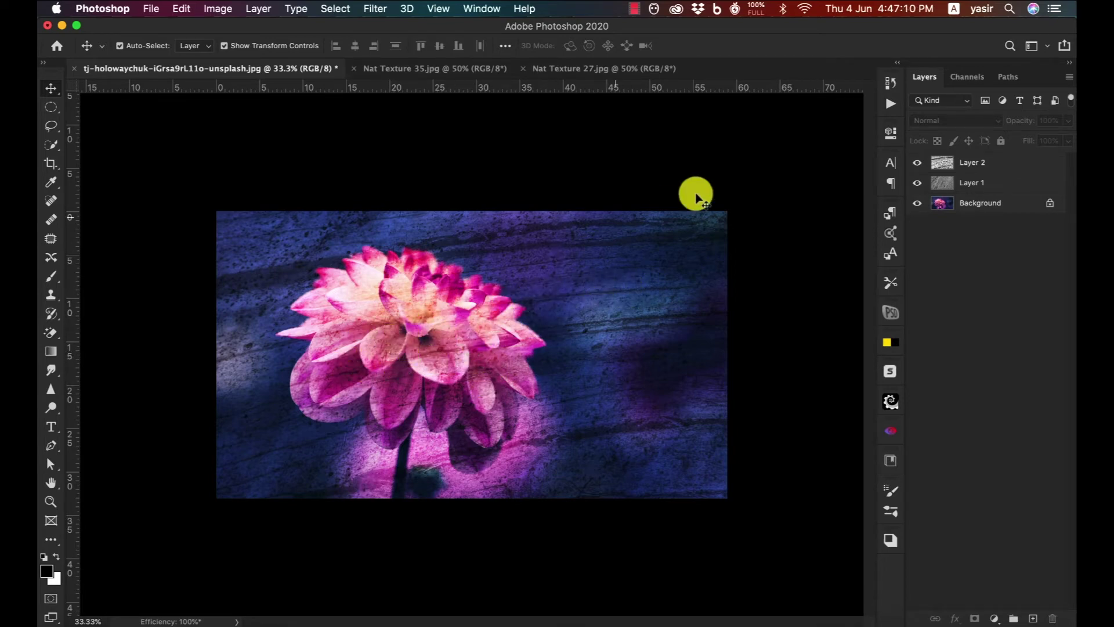
# Step: Hide Layer 2 and add a white layer mask to Layer 1, leaving the mask active for editing
pyautogui.click(917, 163)
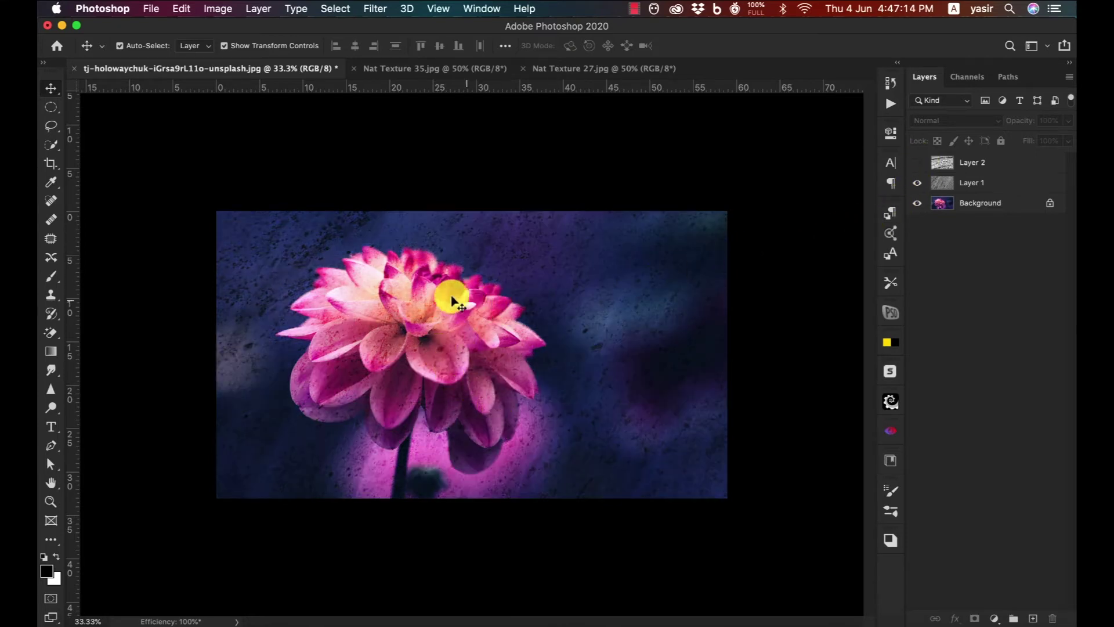
pyautogui.click(968, 183)
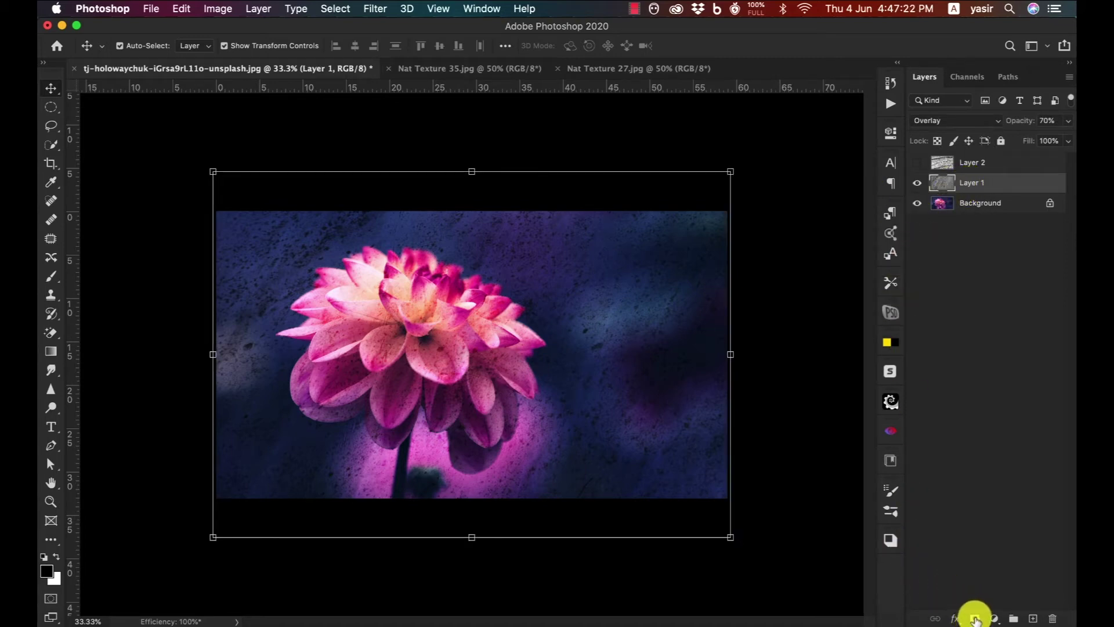
pyautogui.click(976, 619)
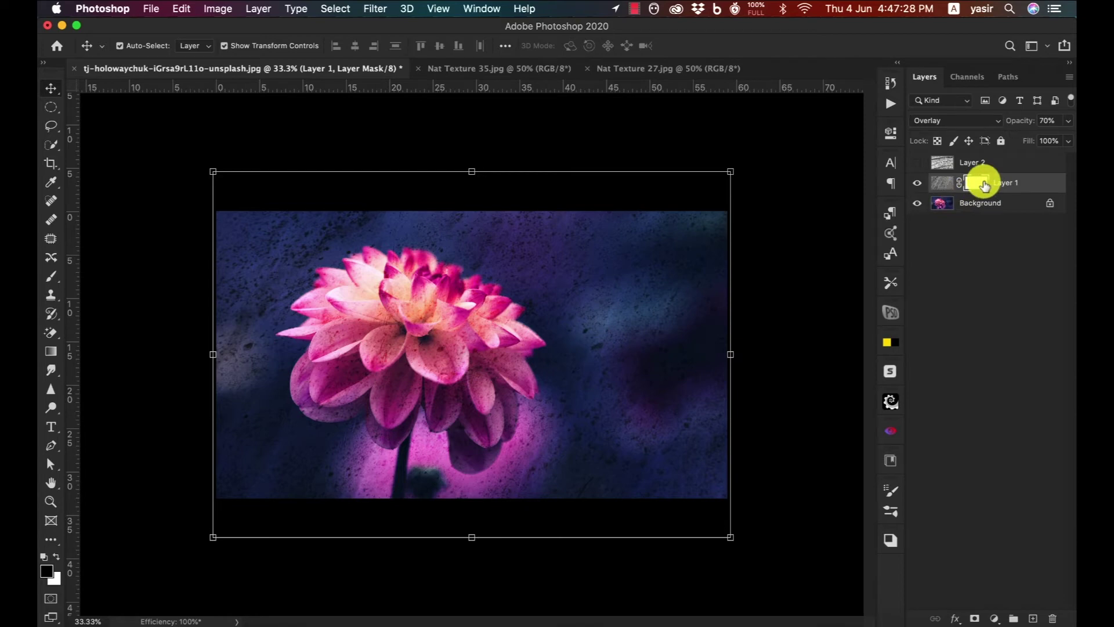
pyautogui.click(945, 185)
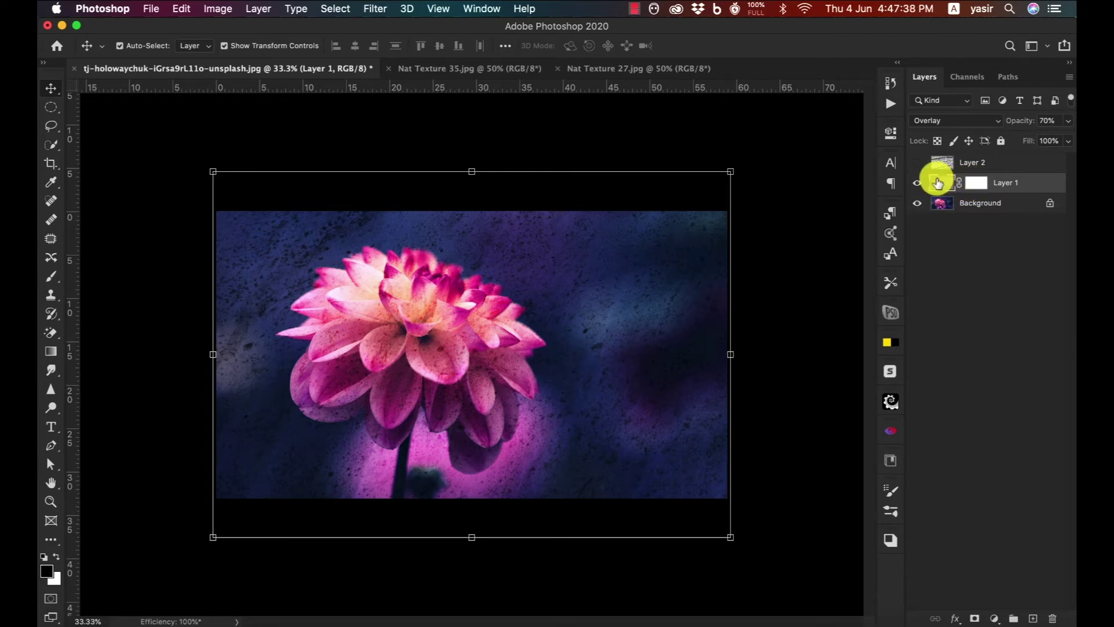
pyautogui.click(977, 183)
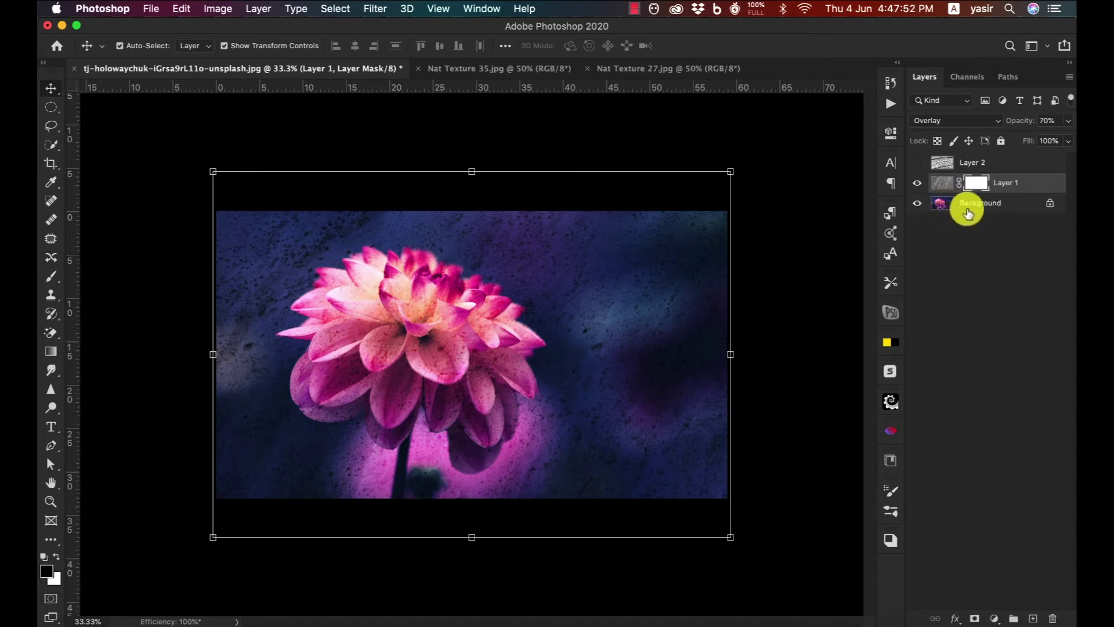
# Step: Paint black over the flower on Layer 1's mask with a 500 px Soft Round brush at 50% opacity
pyautogui.click(60, 278)
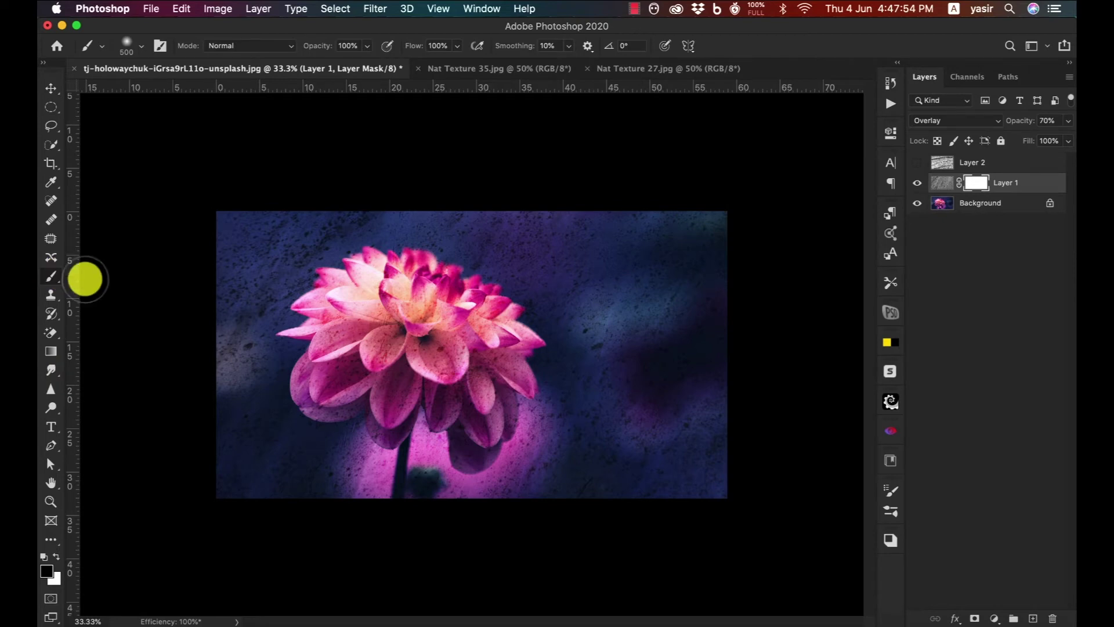
pyautogui.click(143, 49)
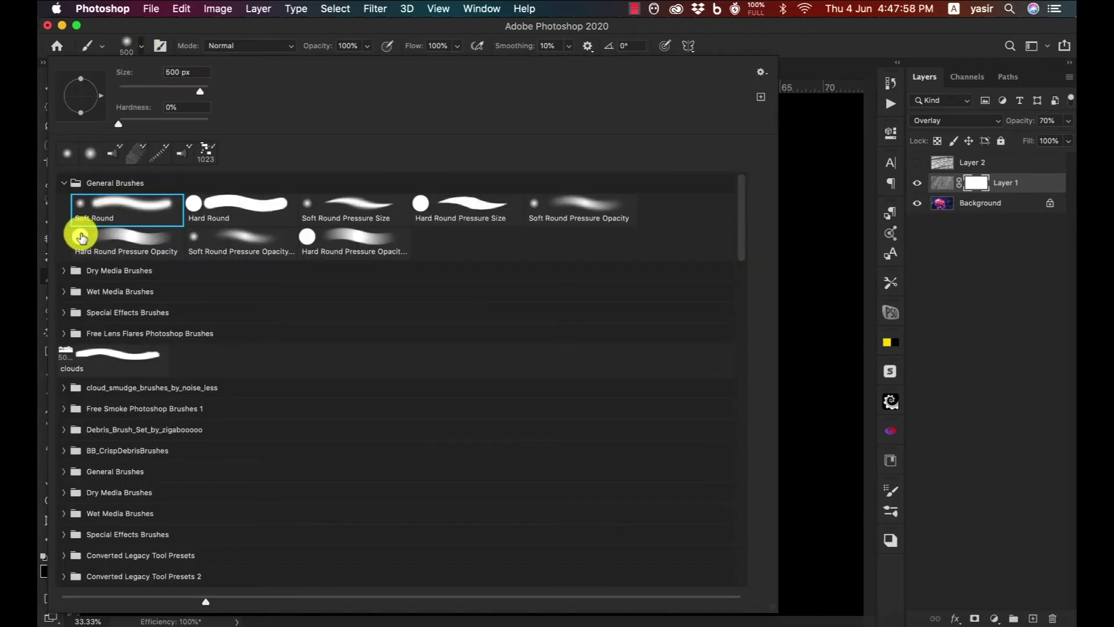
pyautogui.click(732, 37)
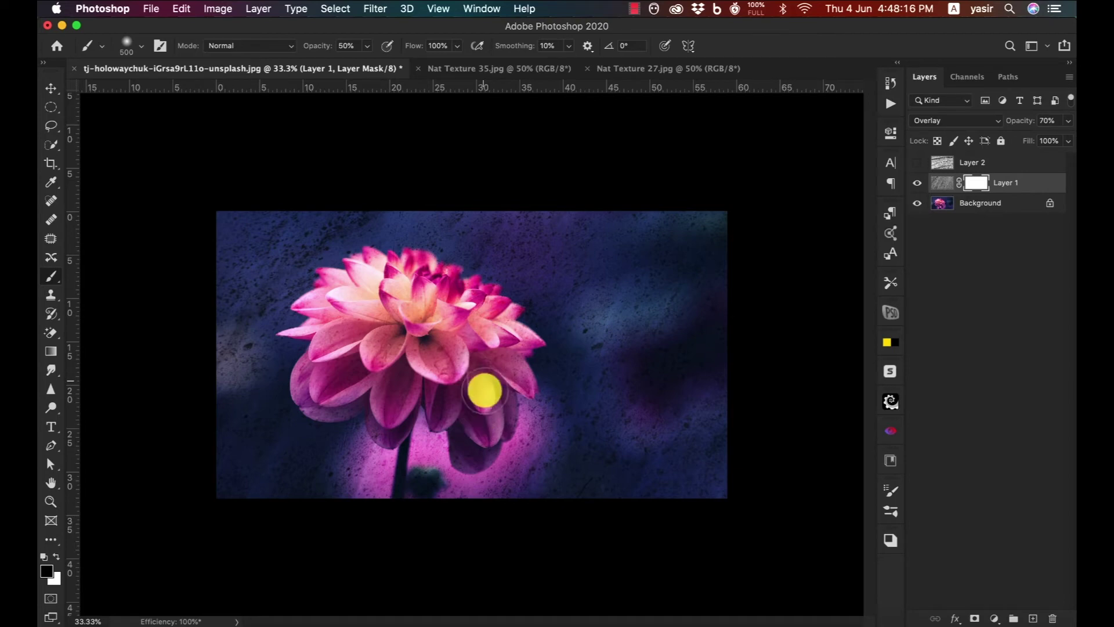
pyautogui.moveTo(402, 378)
pyautogui.mouseDown()
pyautogui.moveTo(340, 391)
pyautogui.moveTo(364, 373)
pyautogui.moveTo(365, 342)
pyautogui.moveTo(347, 333)
pyautogui.moveTo(419, 319)
pyautogui.mouseUp()
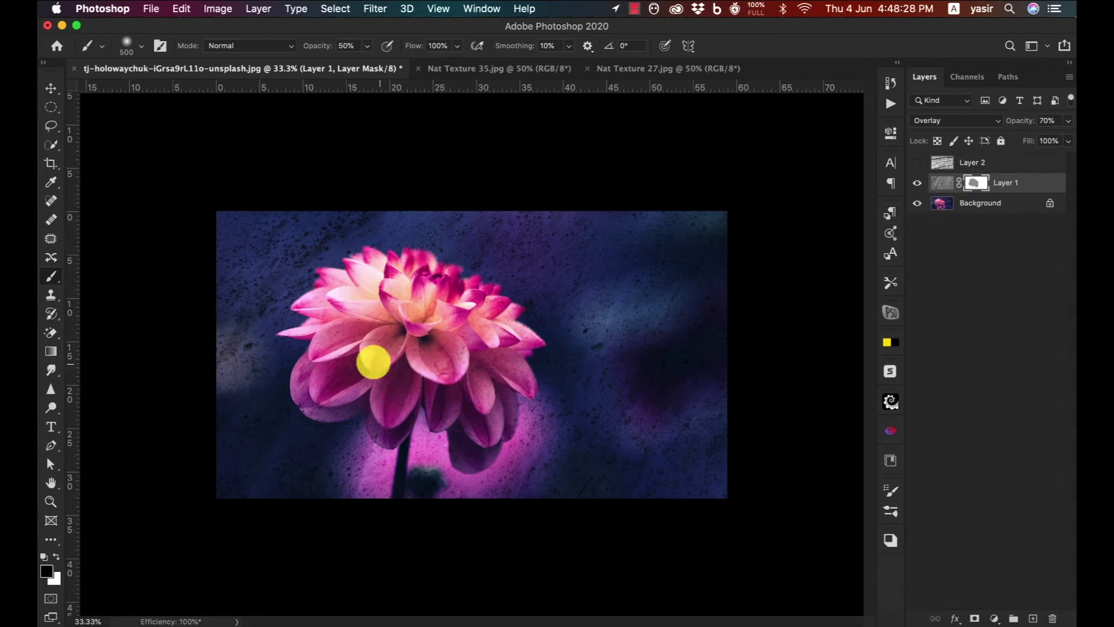
# Step: Show Layer 2, add a layer mask to it, and paint black over the flower at 50% brush opacity
pyautogui.click(917, 164)
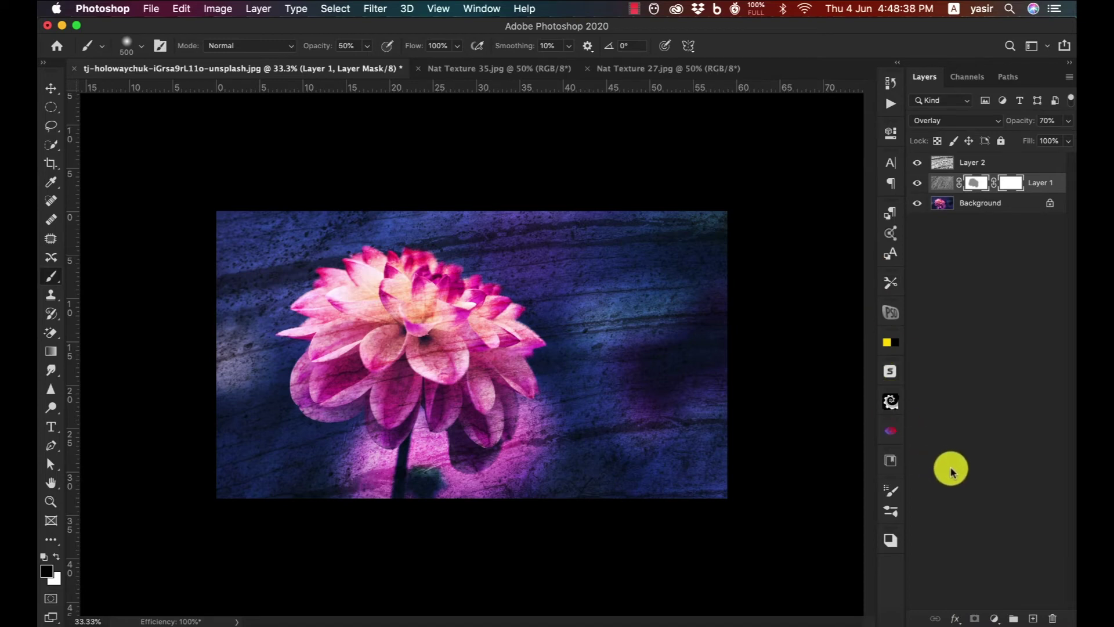
pyautogui.click(968, 168)
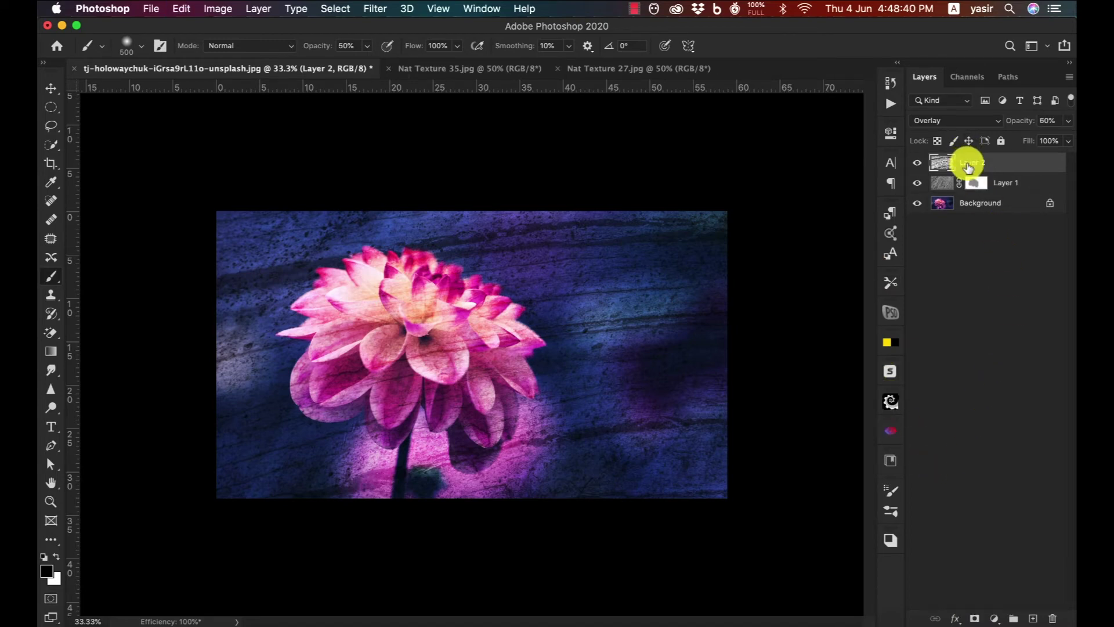
pyautogui.click(976, 619)
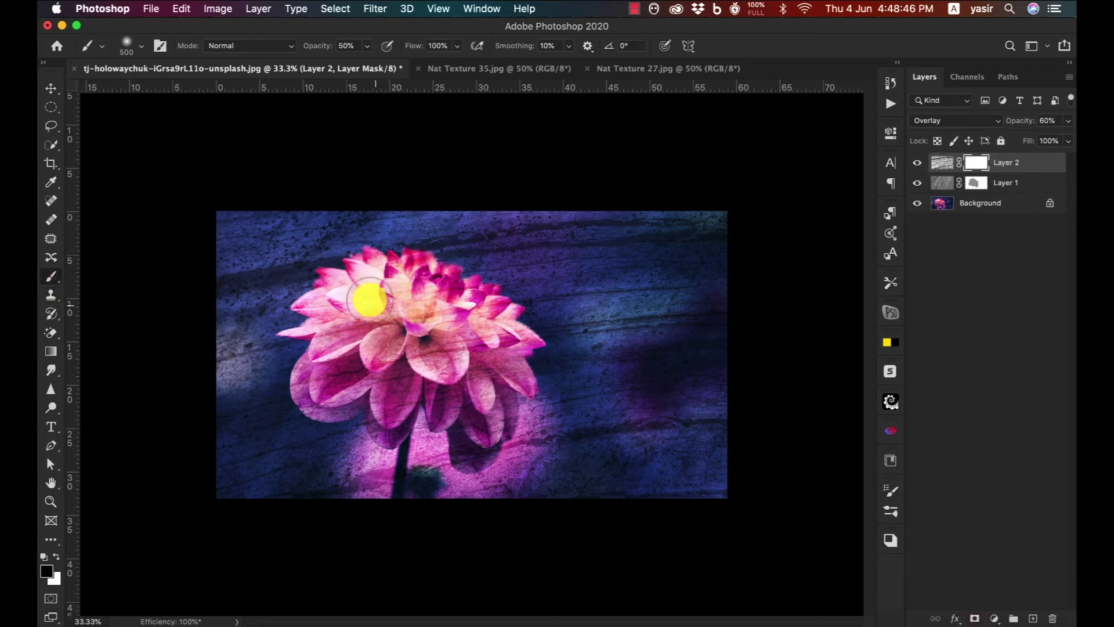
pyautogui.moveTo(364, 323)
pyautogui.mouseDown()
pyautogui.moveTo(346, 337)
pyautogui.moveTo(422, 306)
pyautogui.moveTo(421, 361)
pyautogui.moveTo(460, 358)
pyautogui.moveTo(408, 351)
pyautogui.moveTo(328, 381)
pyautogui.moveTo(387, 353)
pyautogui.moveTo(399, 384)
pyautogui.moveTo(423, 373)
pyautogui.moveTo(444, 395)
pyautogui.moveTo(472, 394)
pyautogui.moveTo(486, 416)
pyautogui.moveTo(467, 365)
pyautogui.moveTo(425, 359)
pyautogui.moveTo(364, 372)
pyautogui.moveTo(400, 321)
pyautogui.mouseUp()
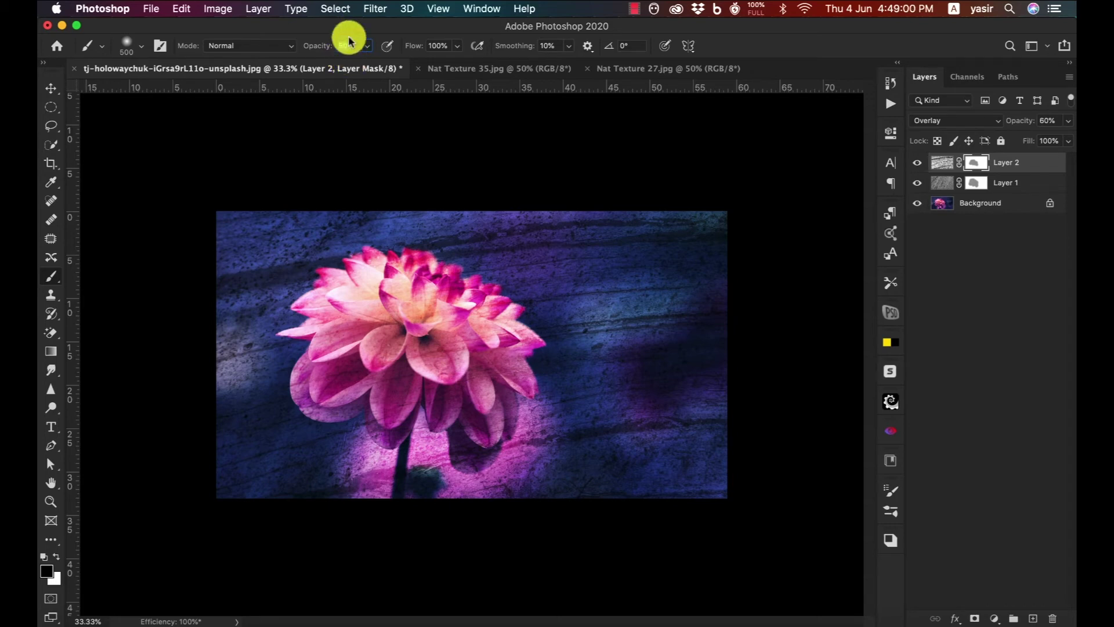
# Step: Set the brush opacity to 70% for masking the wood texture on the flower
pyautogui.press('Return')
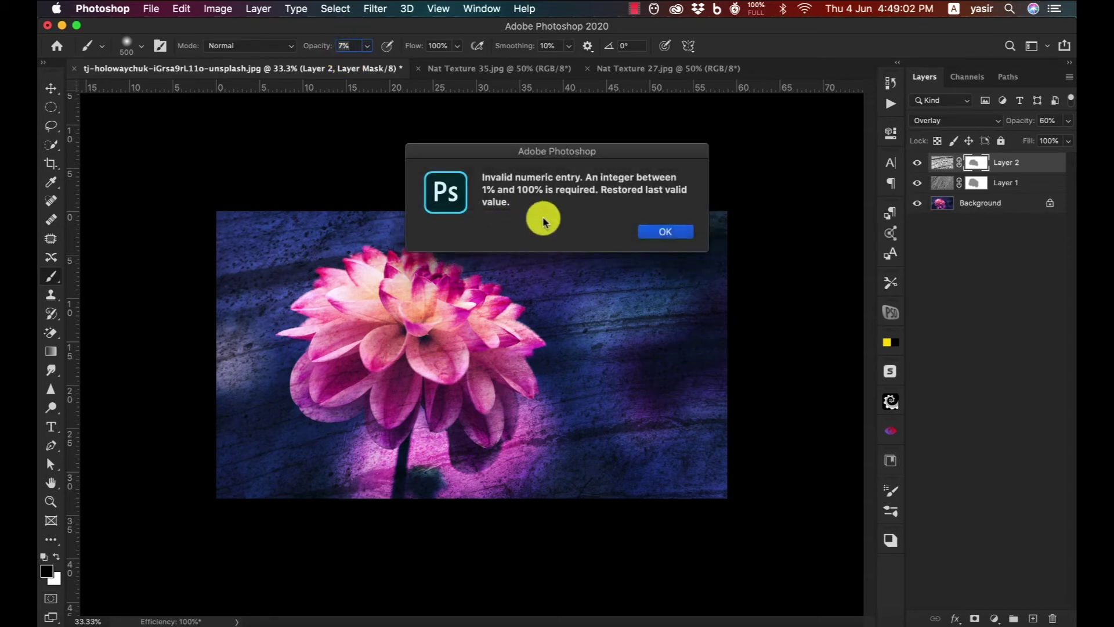
pyautogui.click(673, 233)
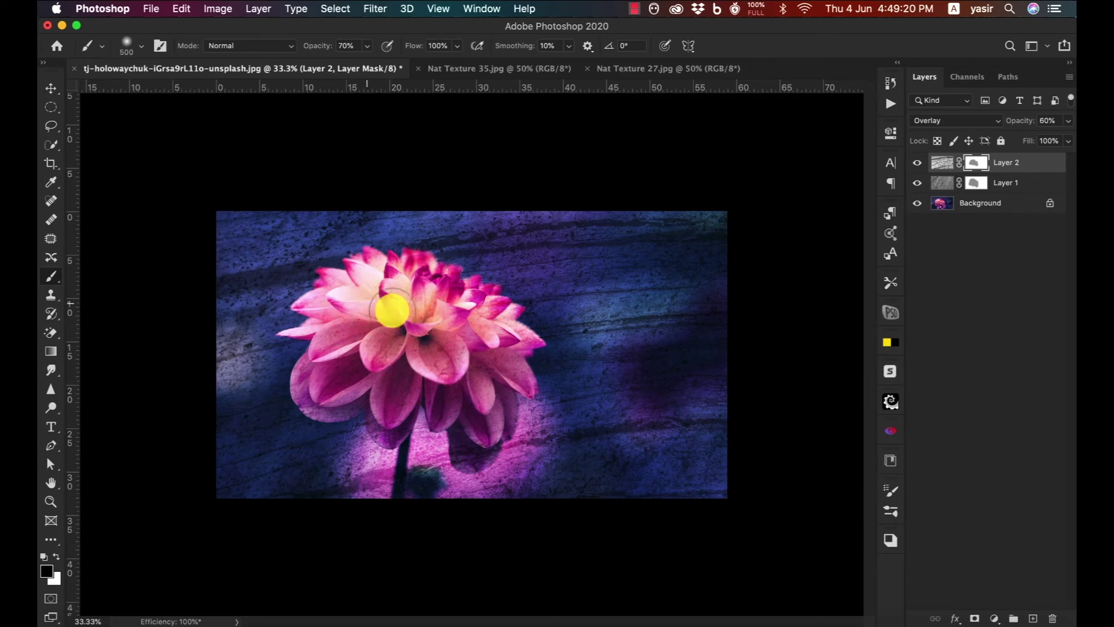
# Step: Paint black over the flower on Layer 2's mask with the 500 px brush at 70% opacity
pyautogui.moveTo(395, 288)
pyautogui.mouseDown()
pyautogui.moveTo(419, 316)
pyautogui.moveTo(429, 307)
pyautogui.mouseUp()
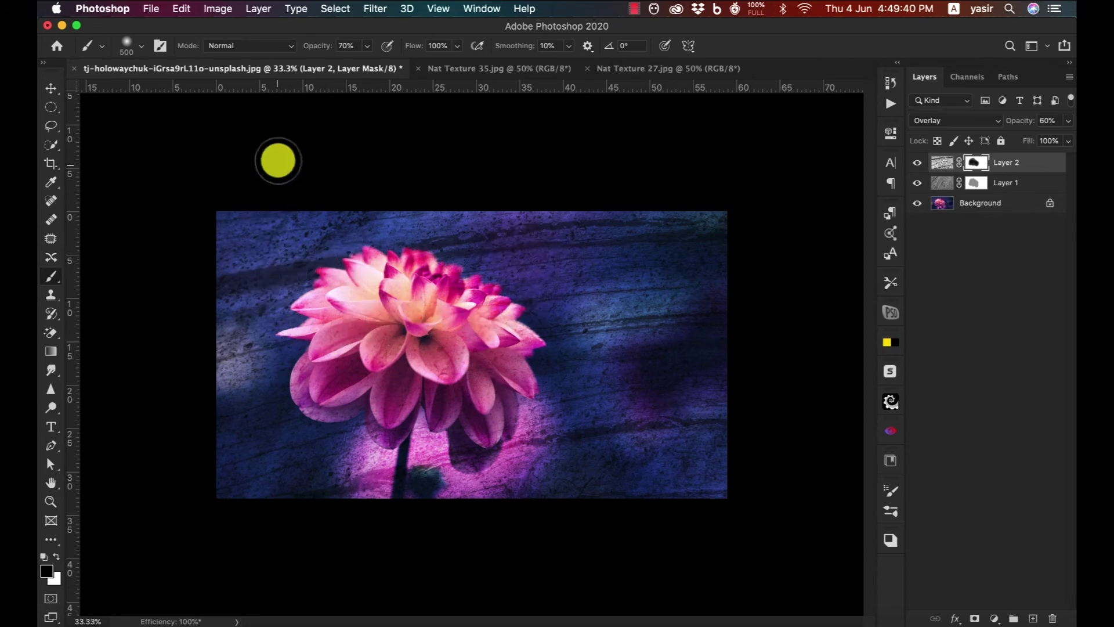
# Step: Switch to the Move tool and make Layer 2's texture image active instead of its mask
pyautogui.click(51, 88)
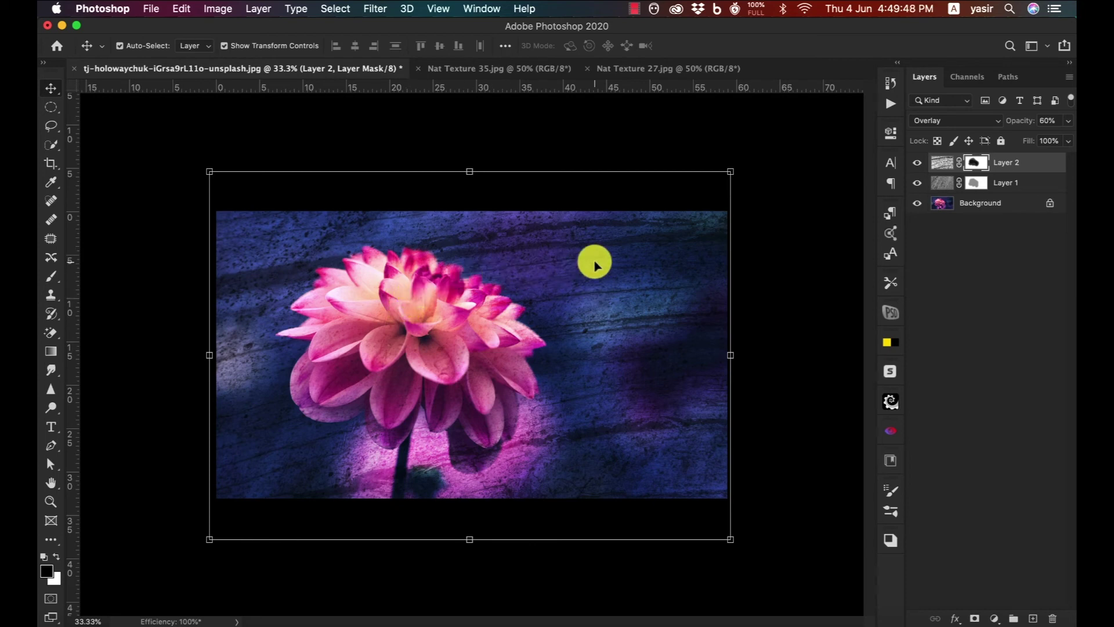
pyautogui.click(946, 162)
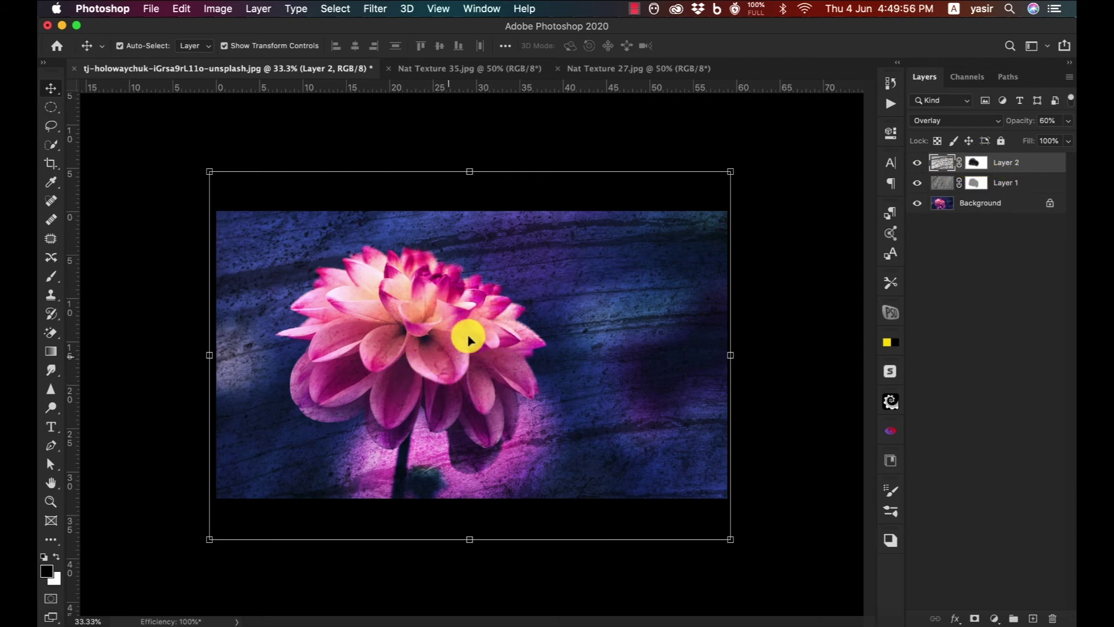
pyautogui.moveTo(732, 169); pyautogui.dragTo(809, 136)
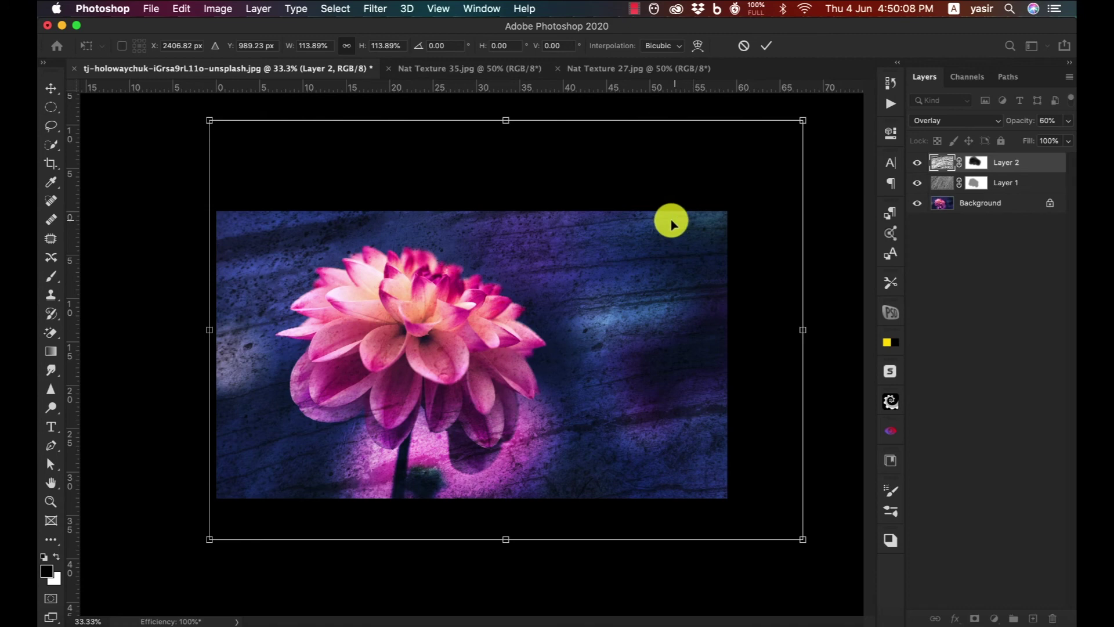
pyautogui.press('super+z')
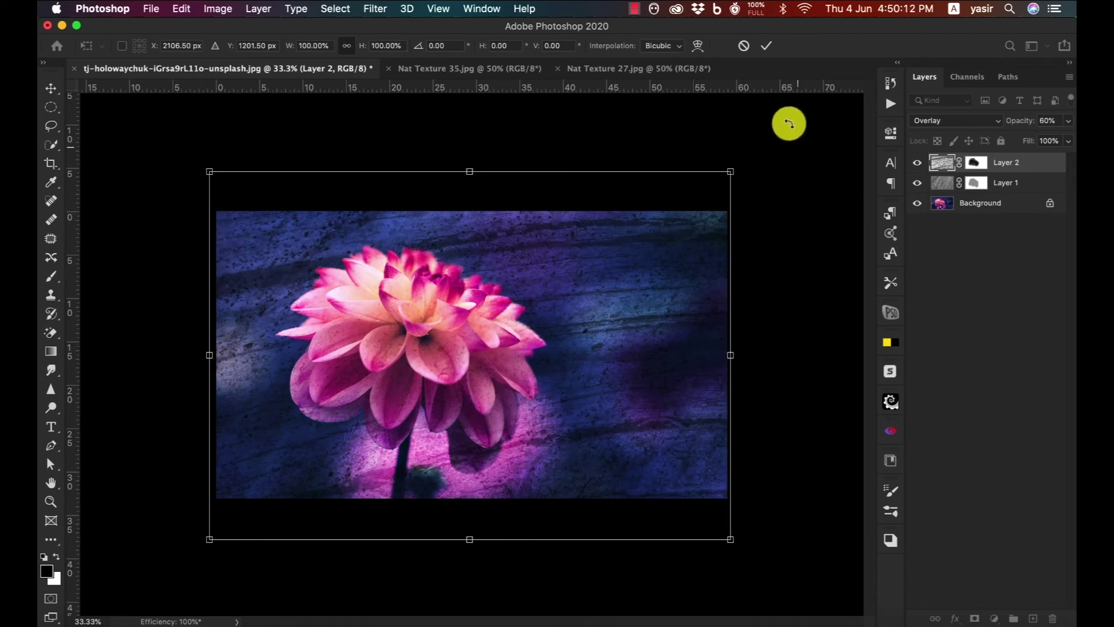
pyautogui.click(771, 49)
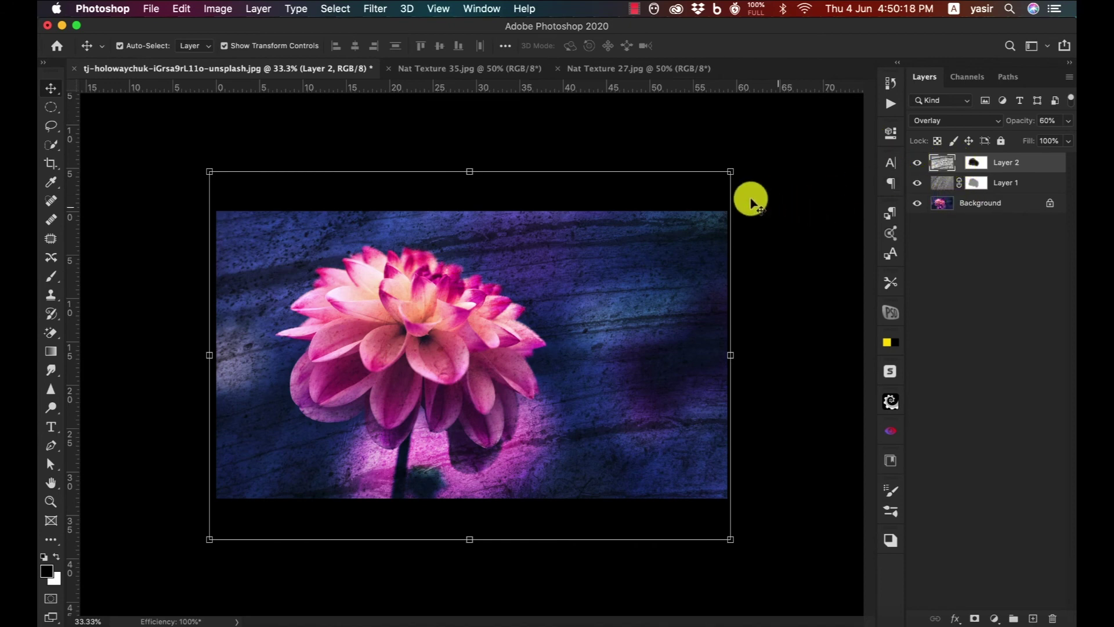
# Step: Enlarge Layer 2's texture to about 129% beyond the canvas, independently of its mask, and deselect the layer
pyautogui.moveTo(730, 172); pyautogui.dragTo(832, 99)
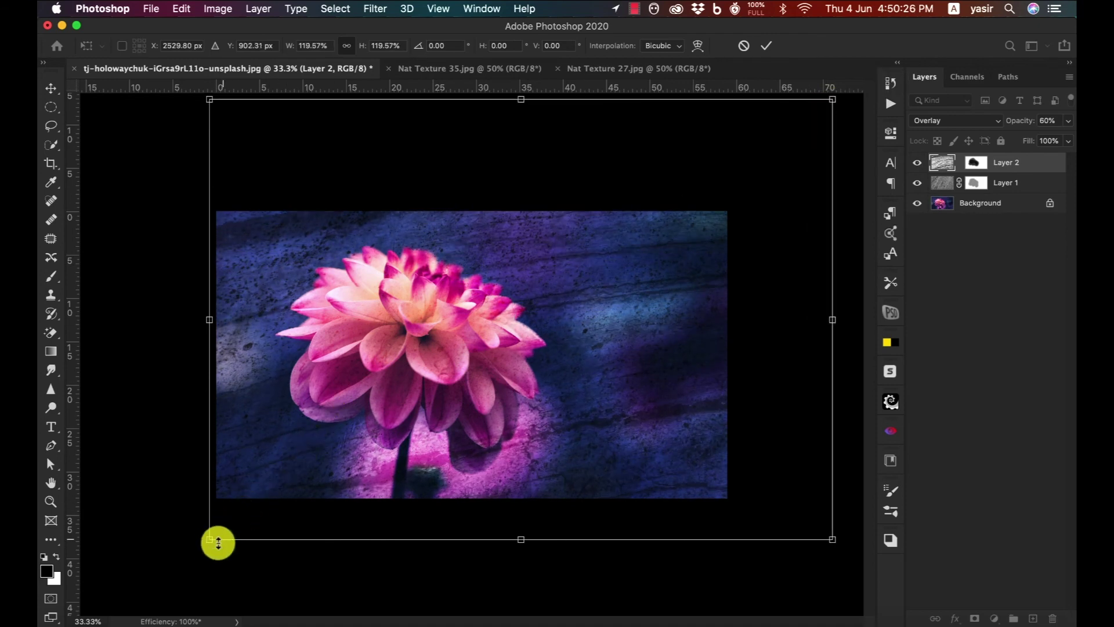
pyautogui.moveTo(208, 540); pyautogui.dragTo(160, 574)
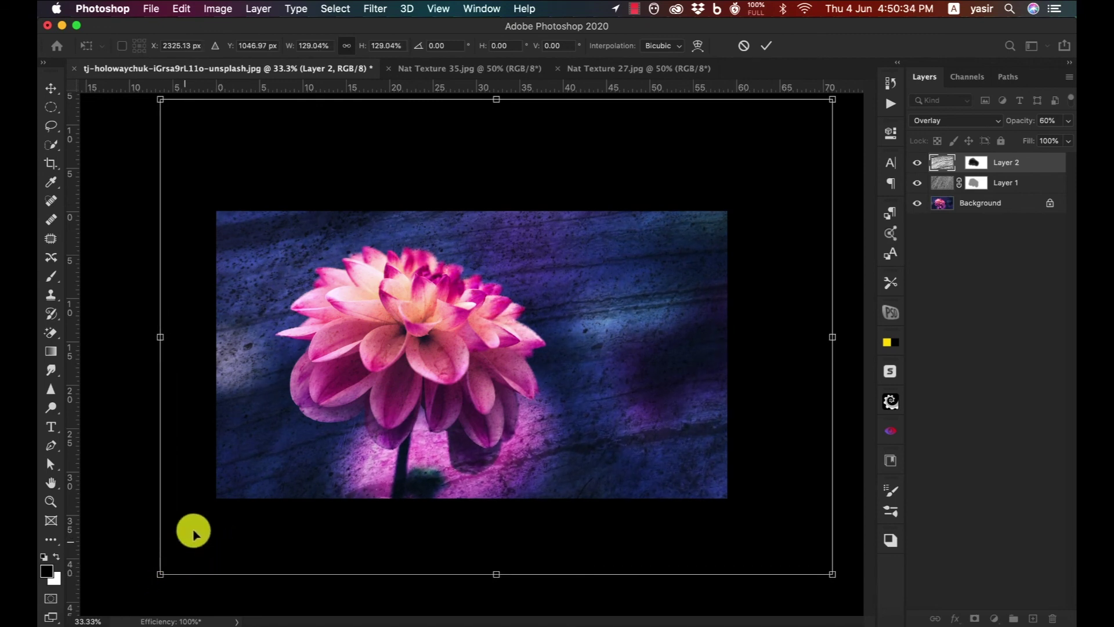
pyautogui.click(766, 45)
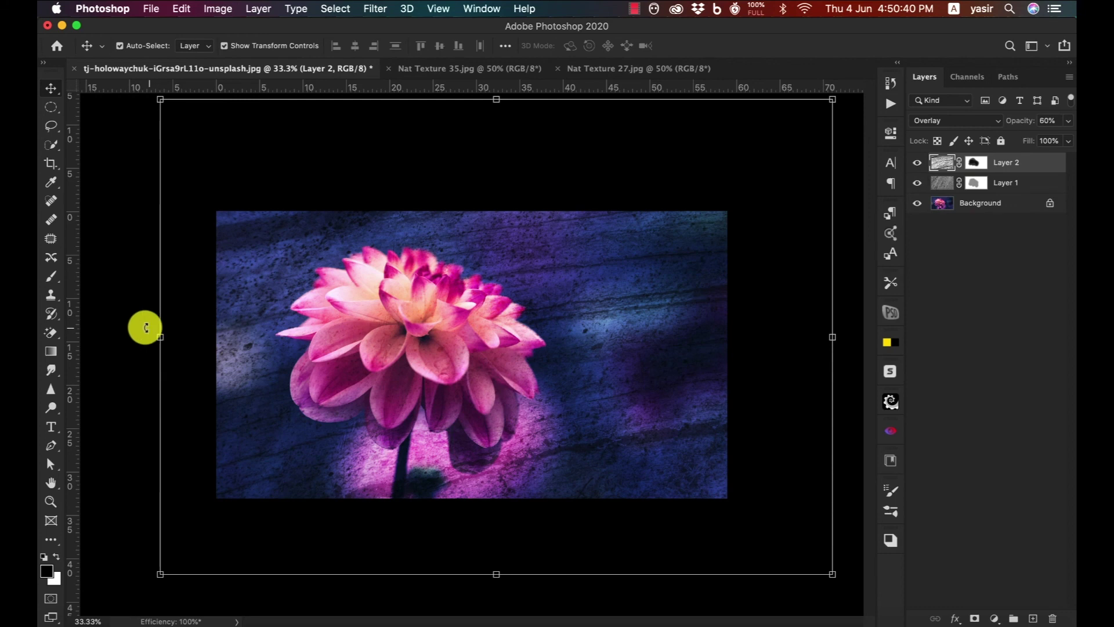
pyautogui.click(142, 329)
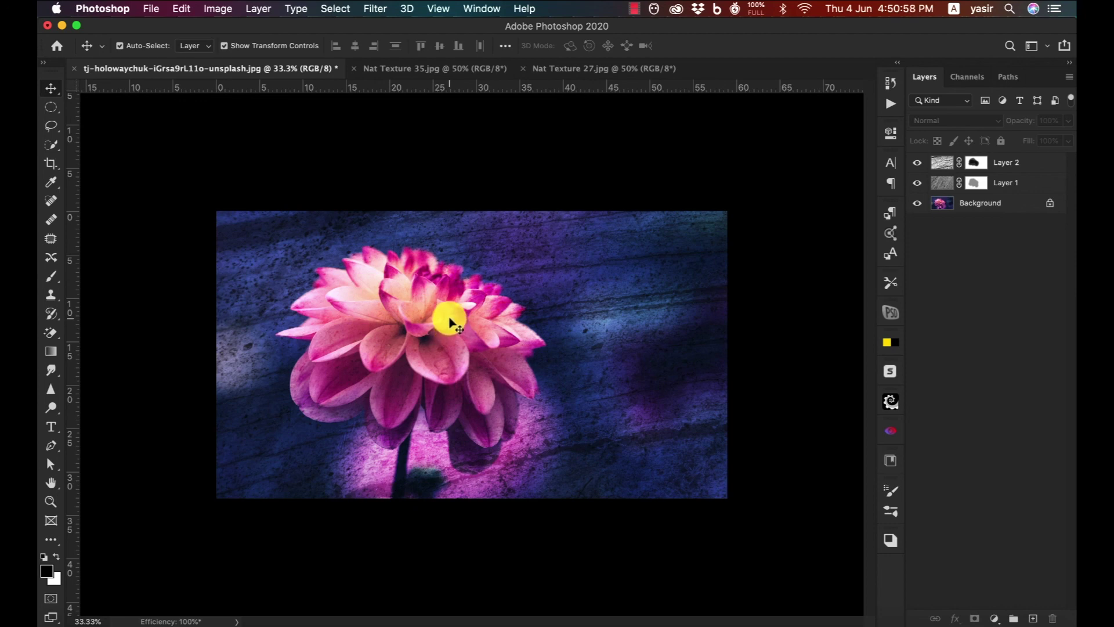
pyautogui.press('super')
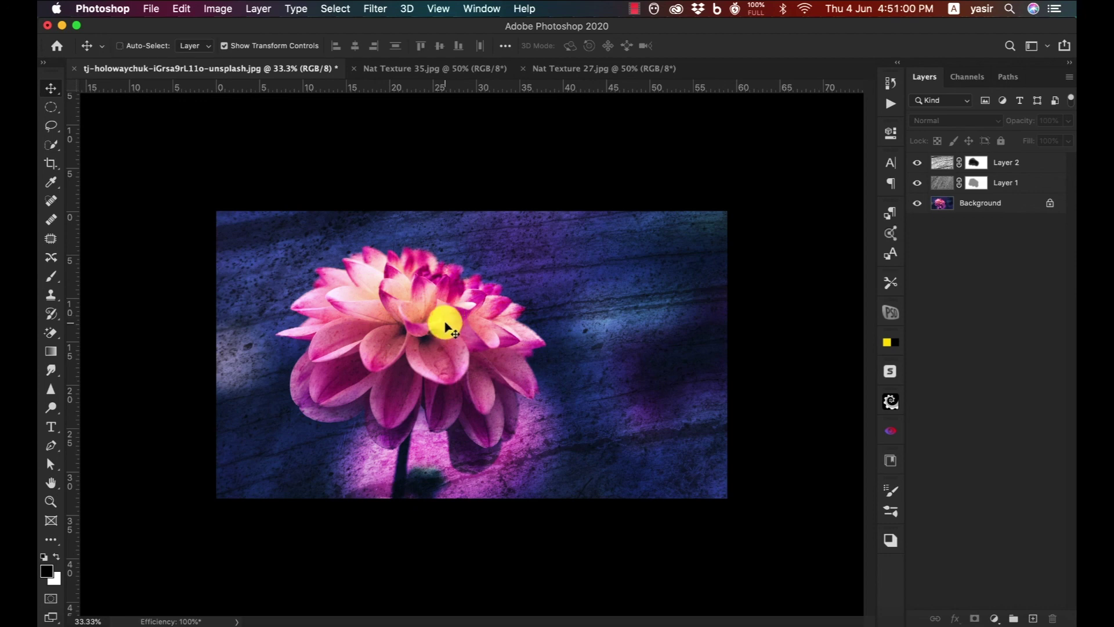